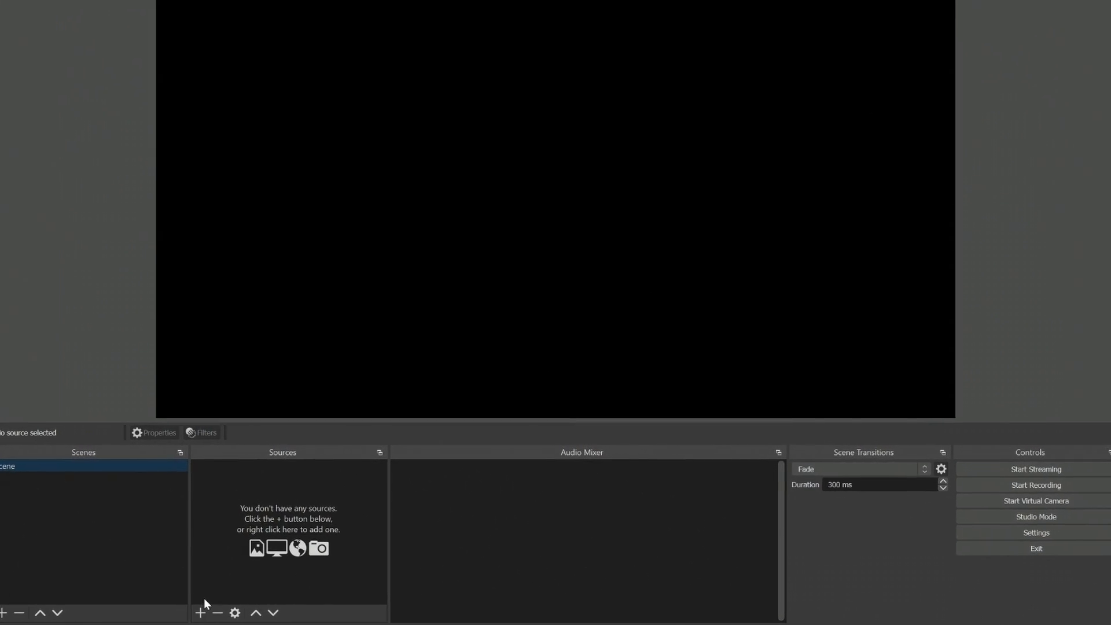
# - Add a new Video Capture Device source named D220 with Dante Studio as its device
pyautogui.click(200, 612)
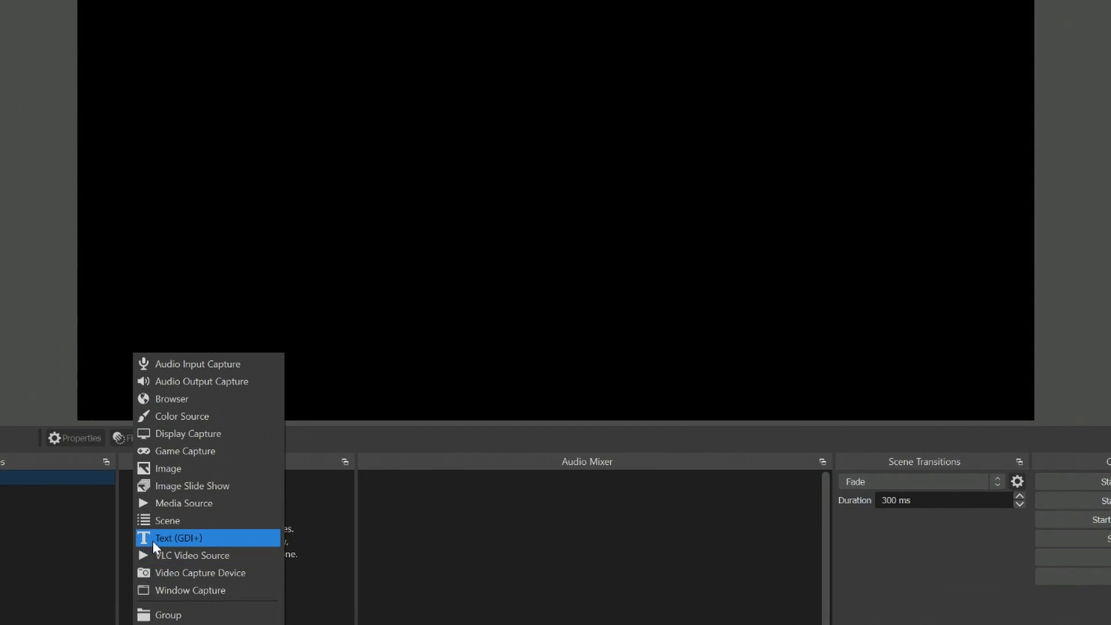
pyautogui.click(220, 573)
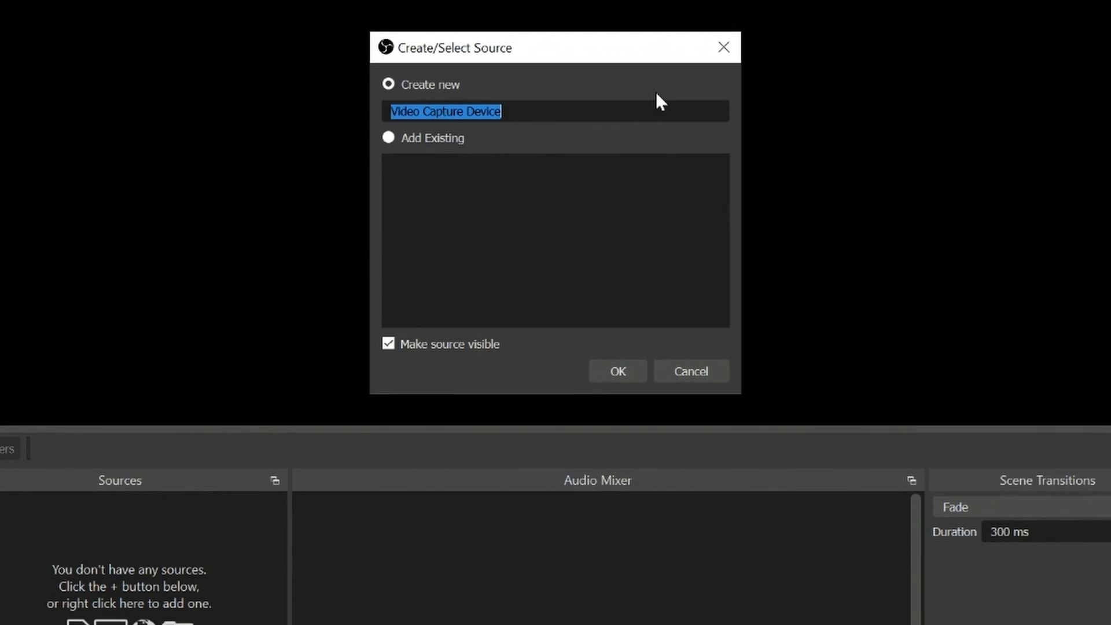
pyautogui.write('D220')
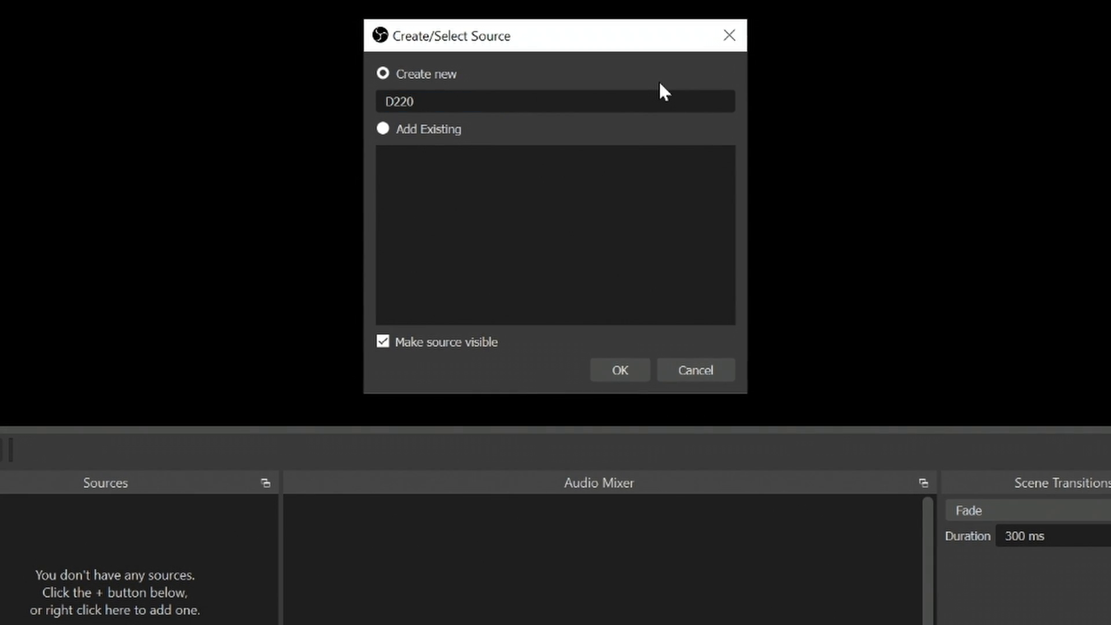
pyautogui.click(628, 370)
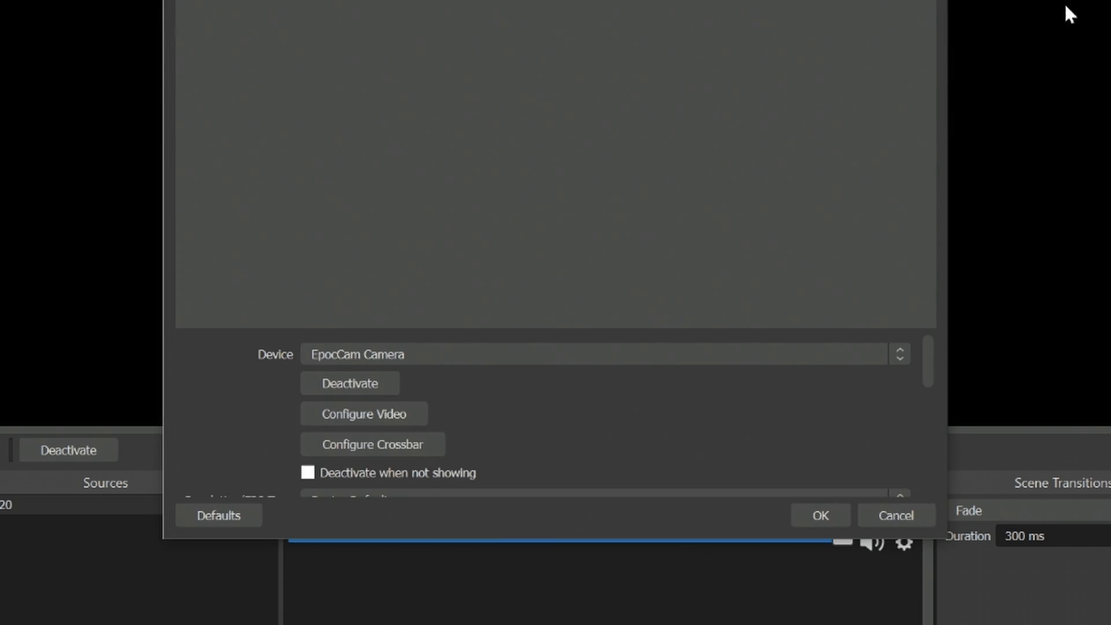
pyautogui.click(894, 353)
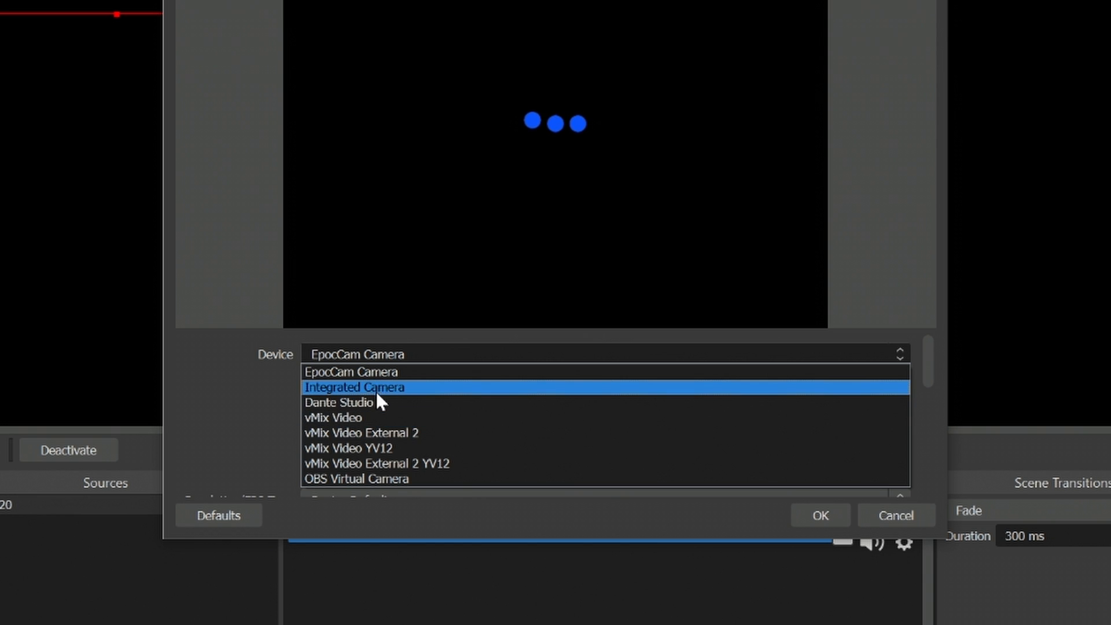
pyautogui.click(398, 405)
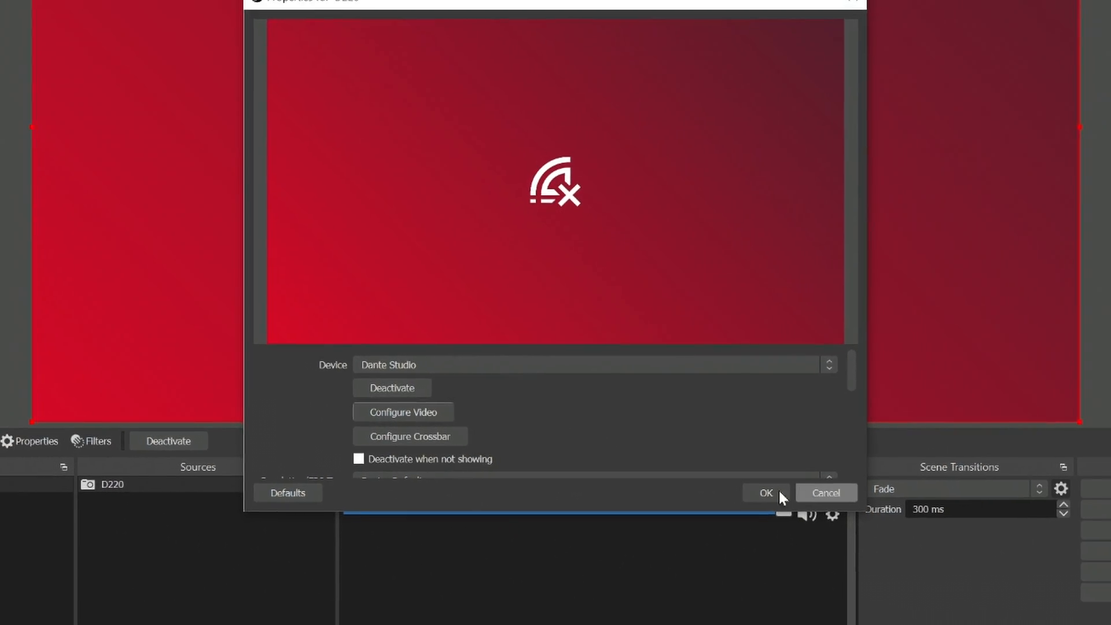
pyautogui.click(768, 492)
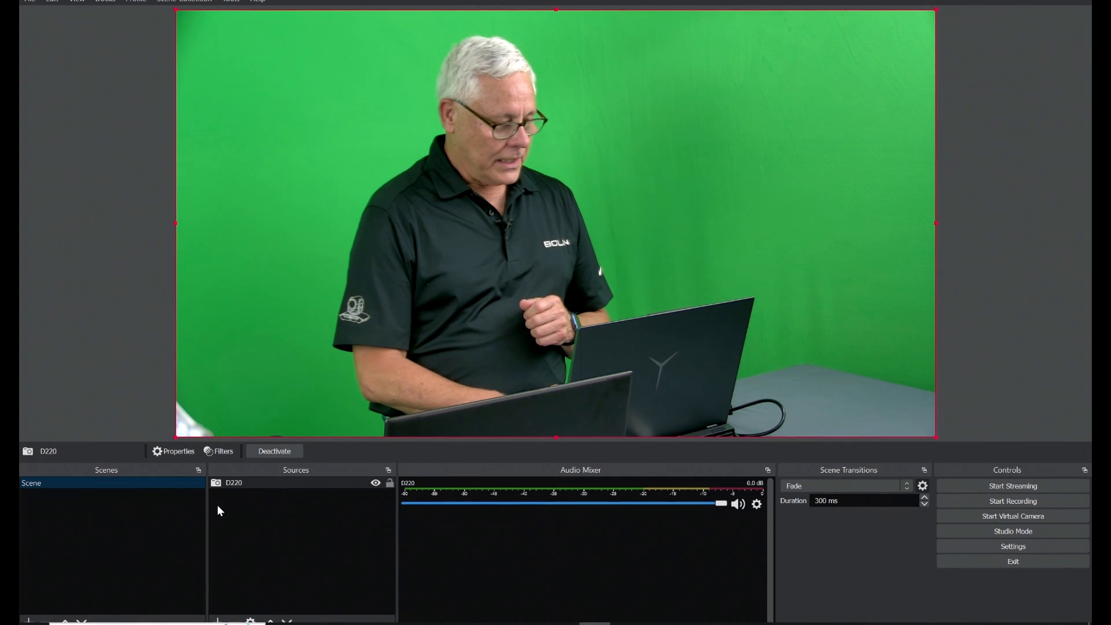
# - Create a new Audio Input Capture source named Dante Audio
pyautogui.click(217, 623)
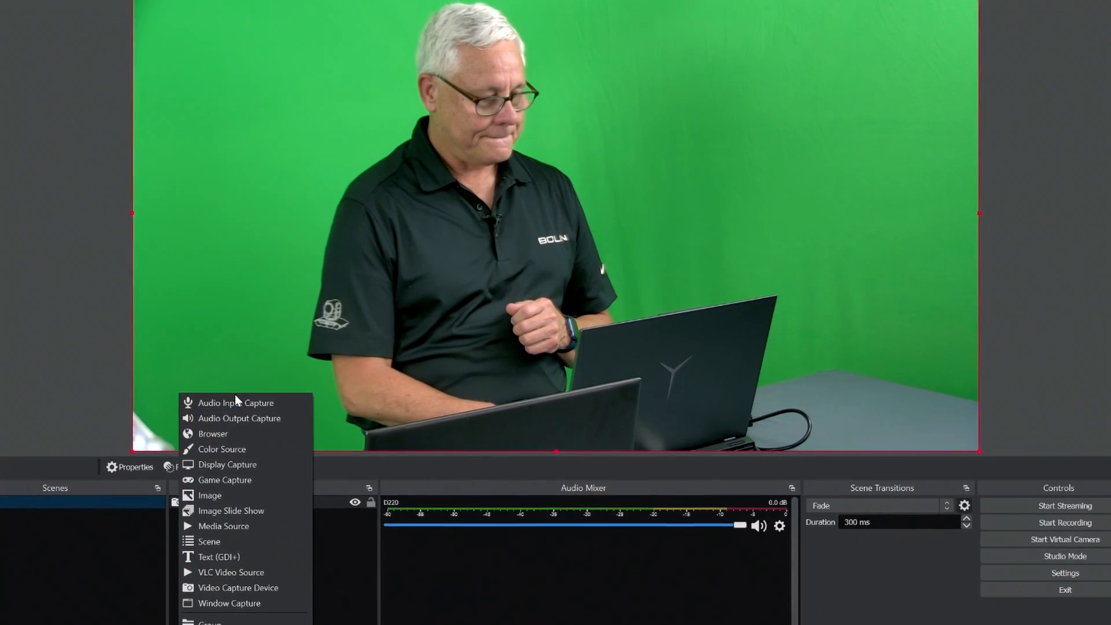
pyautogui.click(238, 400)
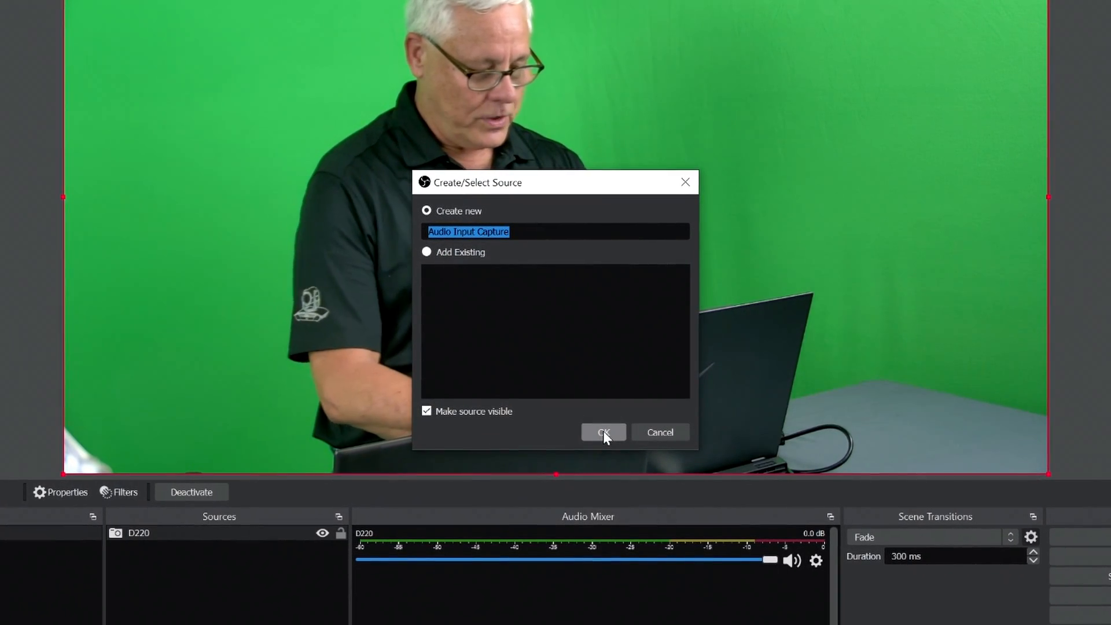
pyautogui.write('Dante Audio')
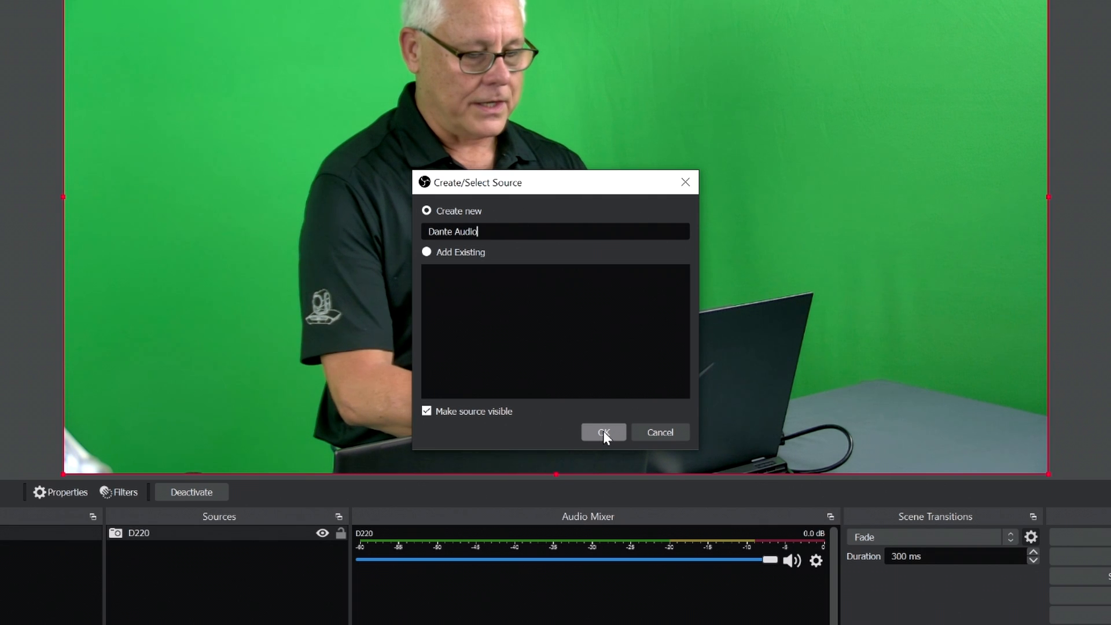
pyautogui.click(602, 433)
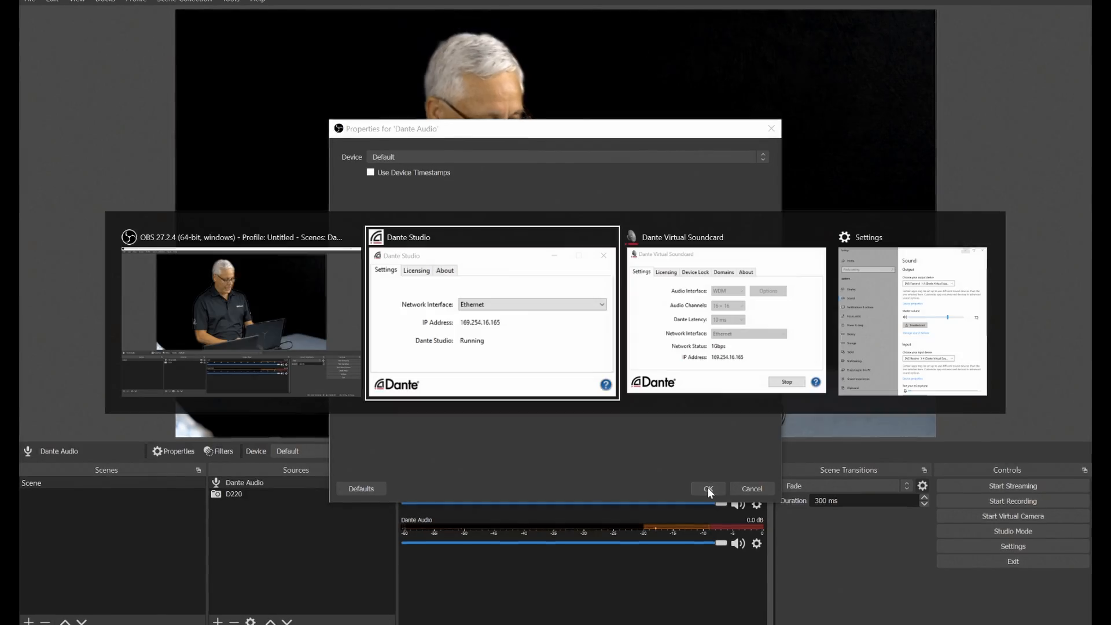
# - Check the input device in the Windows Sound settings and set the Dante Audio source's device to DVS Receive 3-4 (Dante Virtual Soundcard)
pyautogui.hotkey('alt', 'Tab')
pyautogui.hotkey('alt', 'Tab')
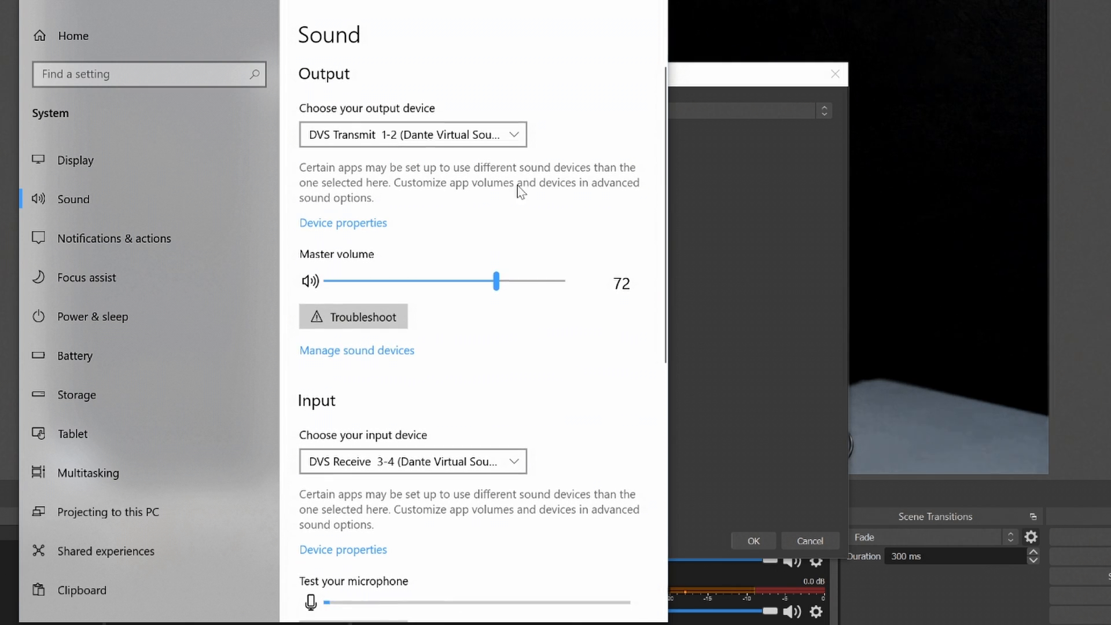
pyautogui.scroll(-4, 509, 395)
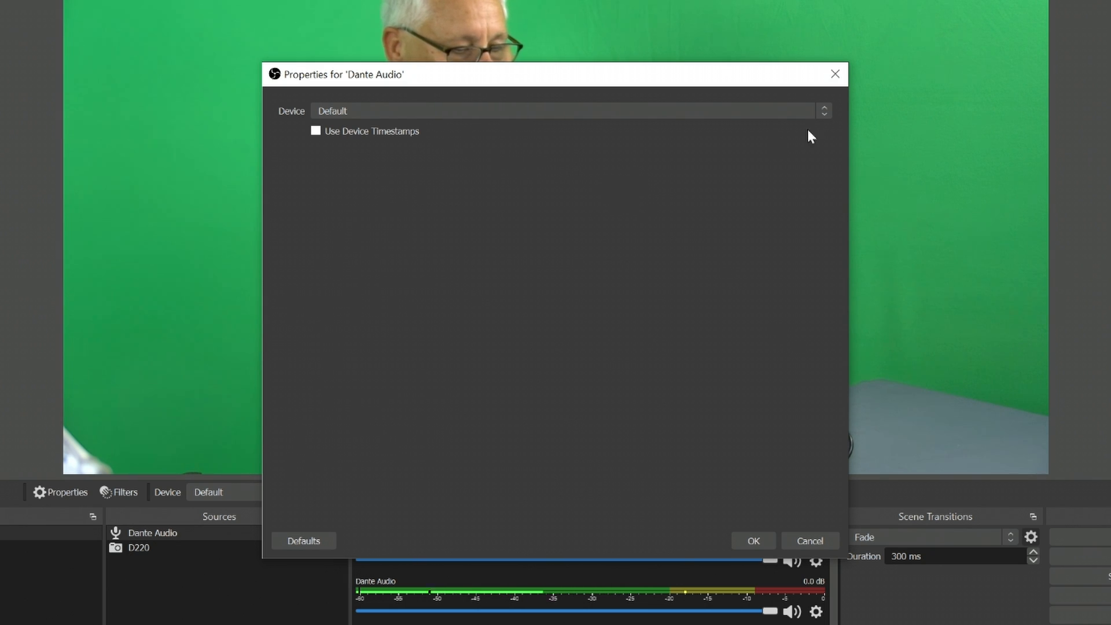
pyautogui.click(828, 108)
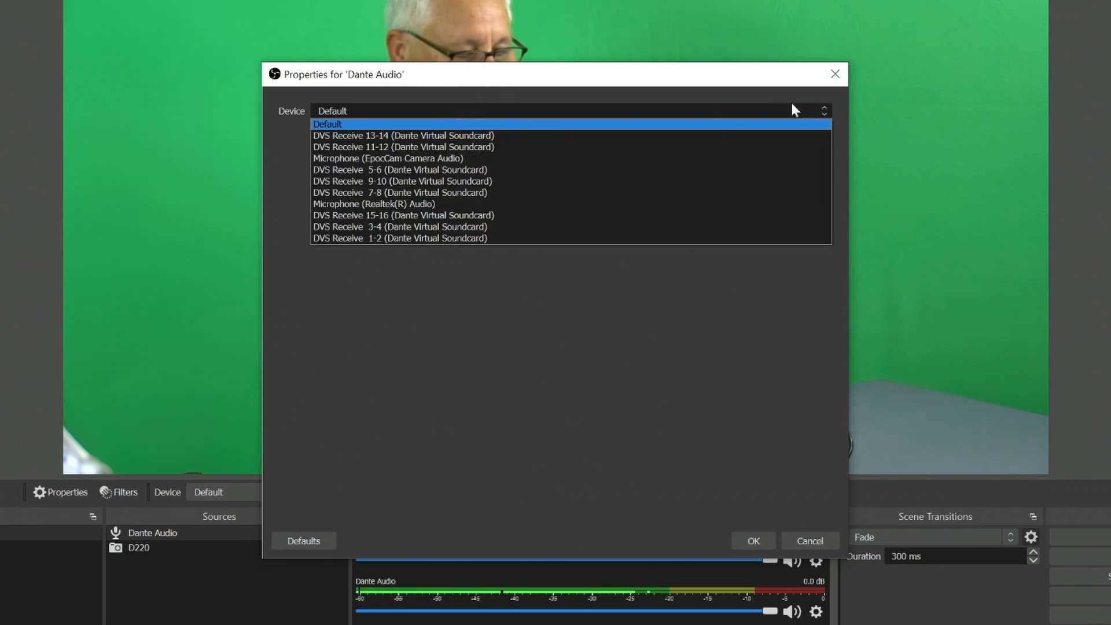
pyautogui.click(532, 228)
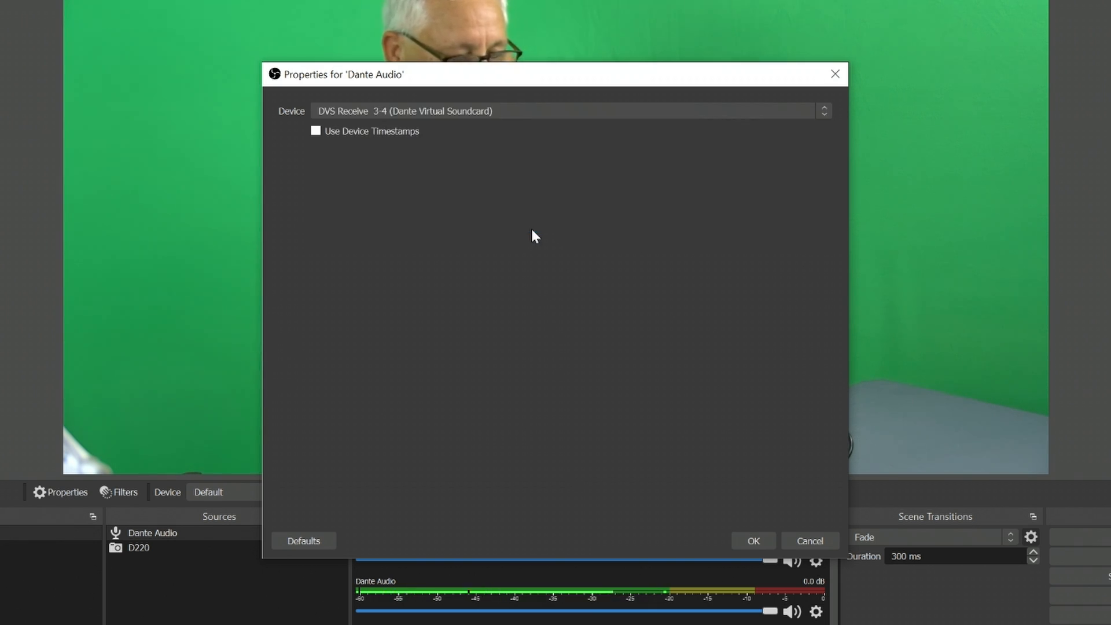
pyautogui.click(752, 540)
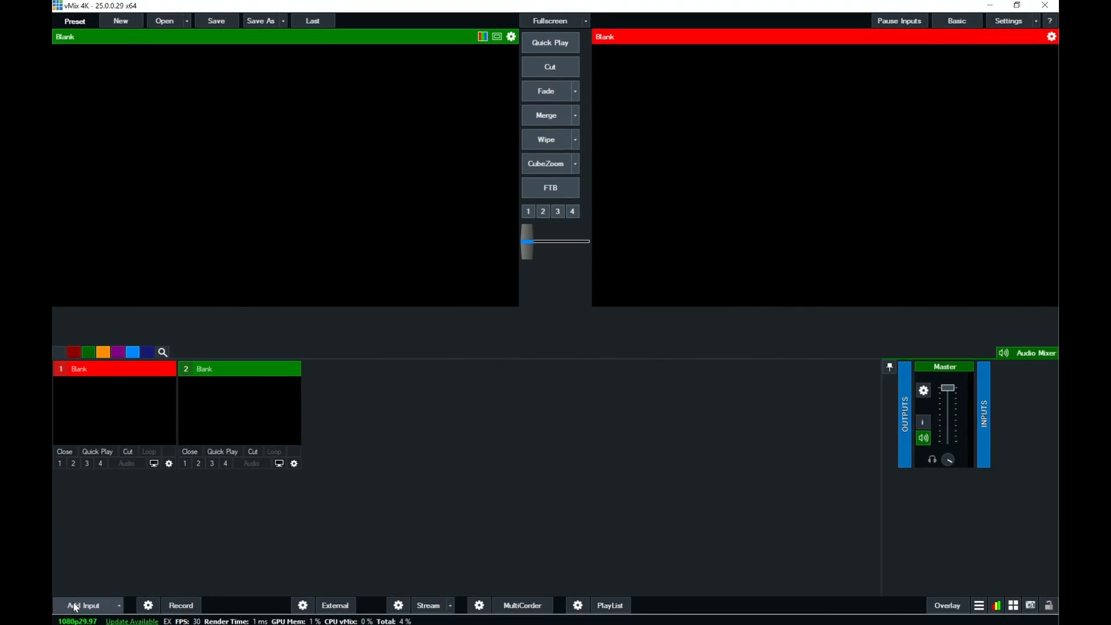
# - In vMix, add Dante Studio as a camera input in slot 1, with the default input and 1920x1080 resolution
pyautogui.click(75, 605)
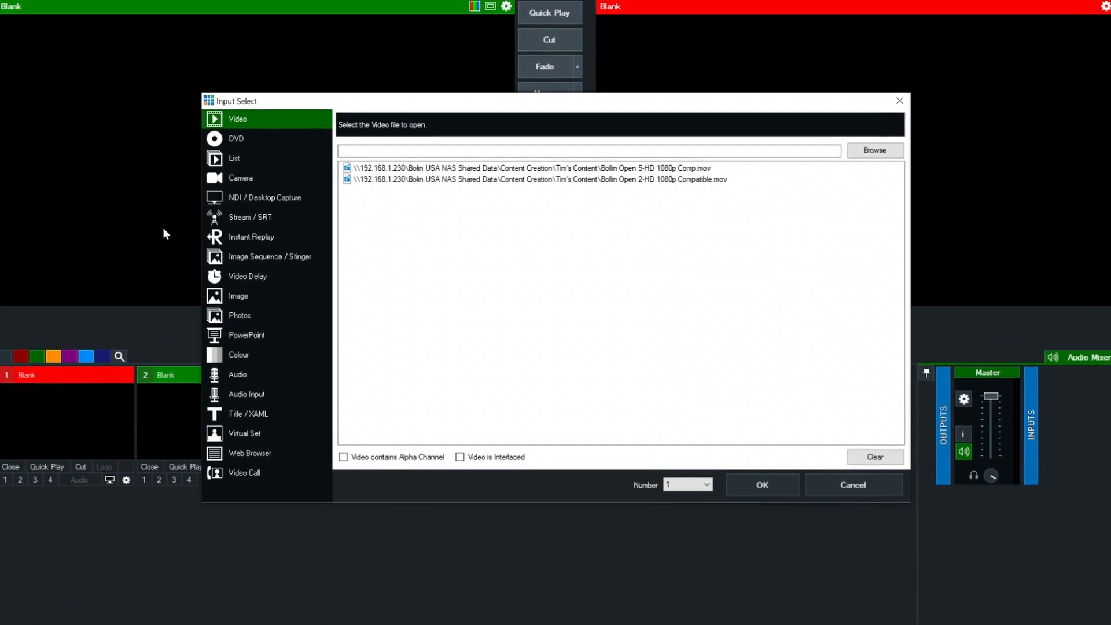
pyautogui.click(261, 177)
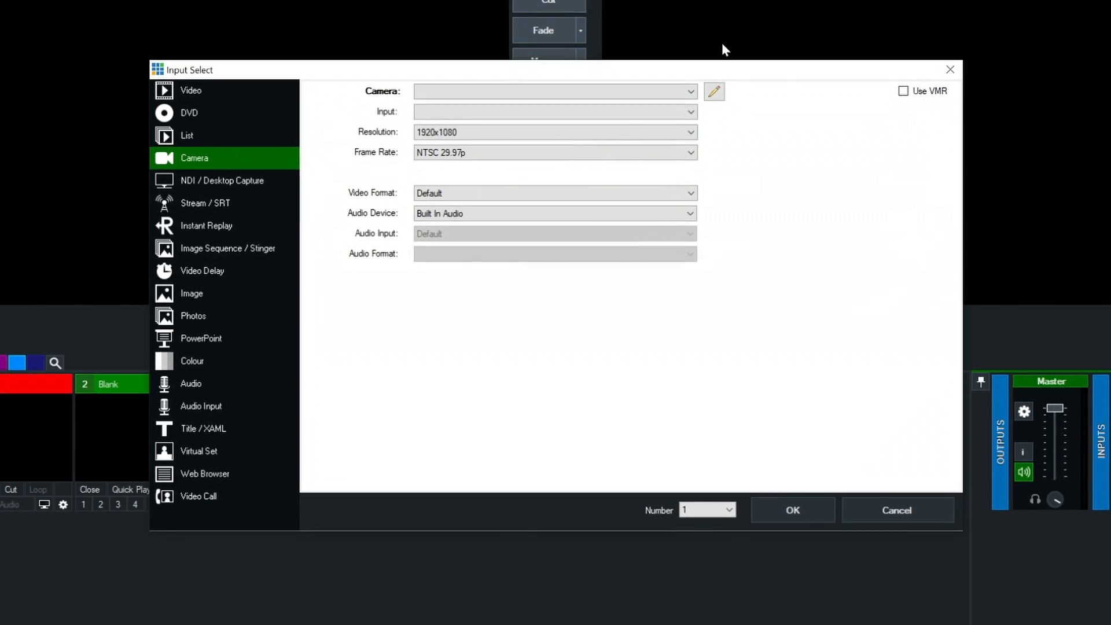
pyautogui.click(691, 92)
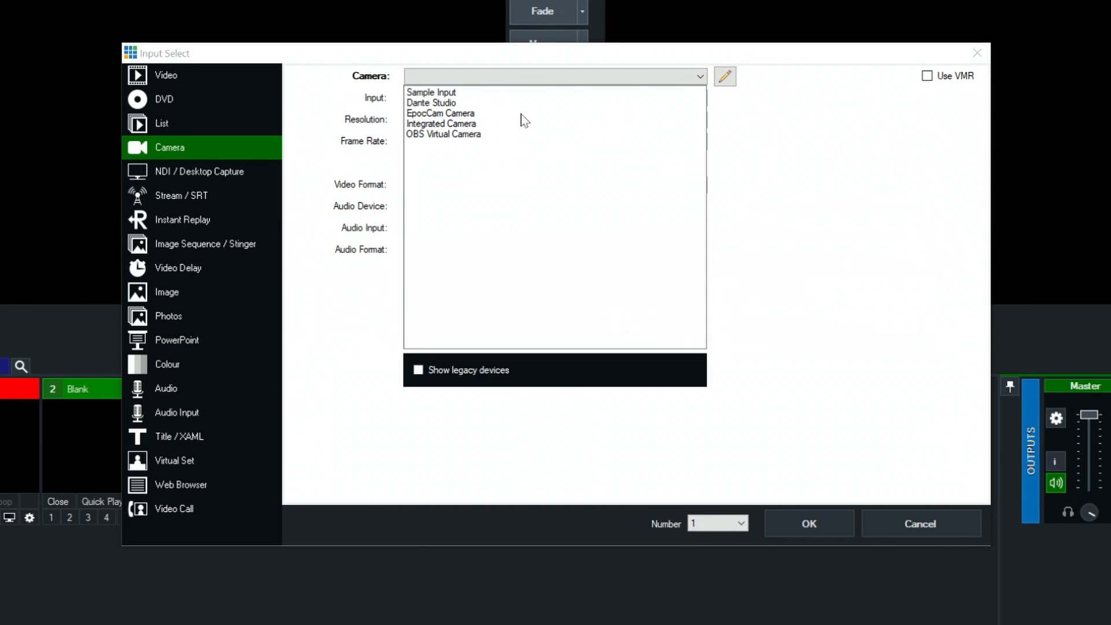
pyautogui.click(460, 104)
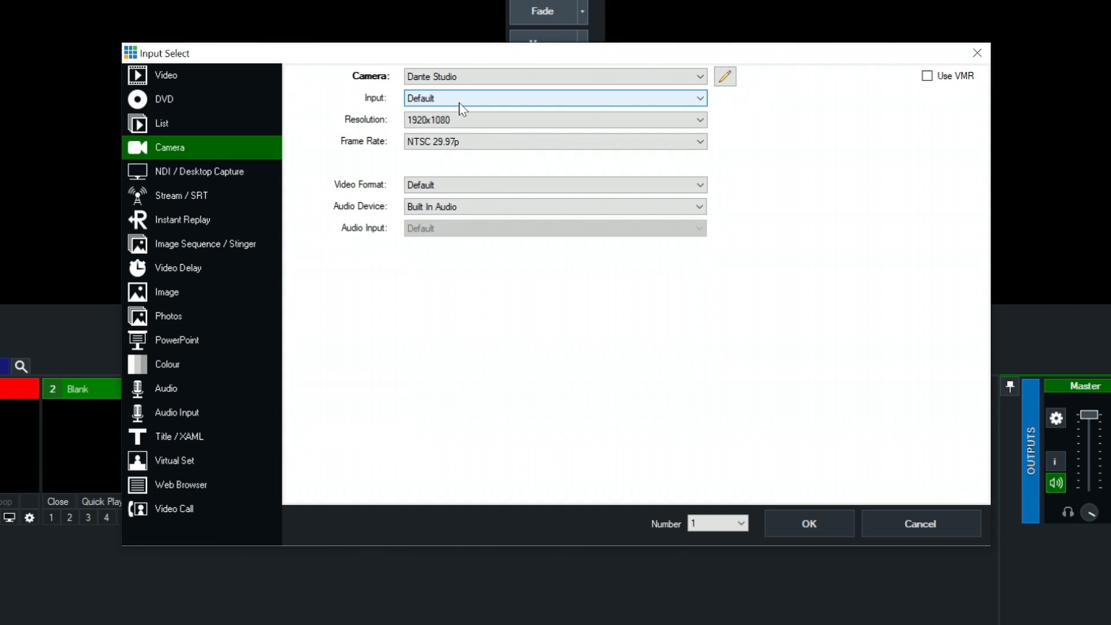
pyautogui.click(808, 523)
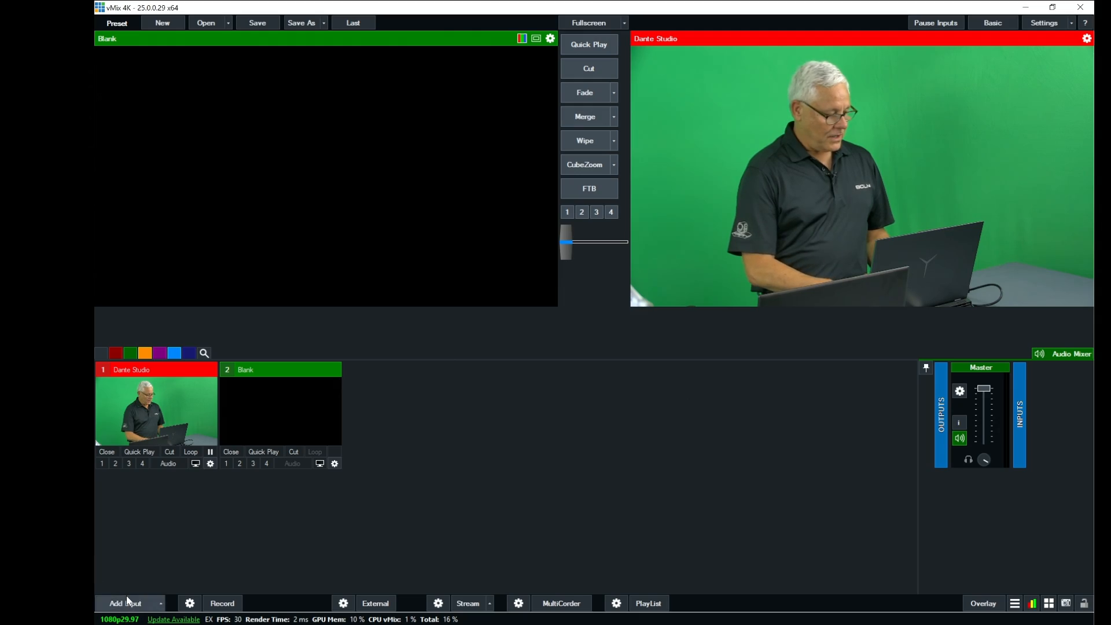
# - Add an audio input in slot 2 using the DVS Receive 3-4 (Dante Virtual Soundcard) device
pyautogui.click(129, 605)
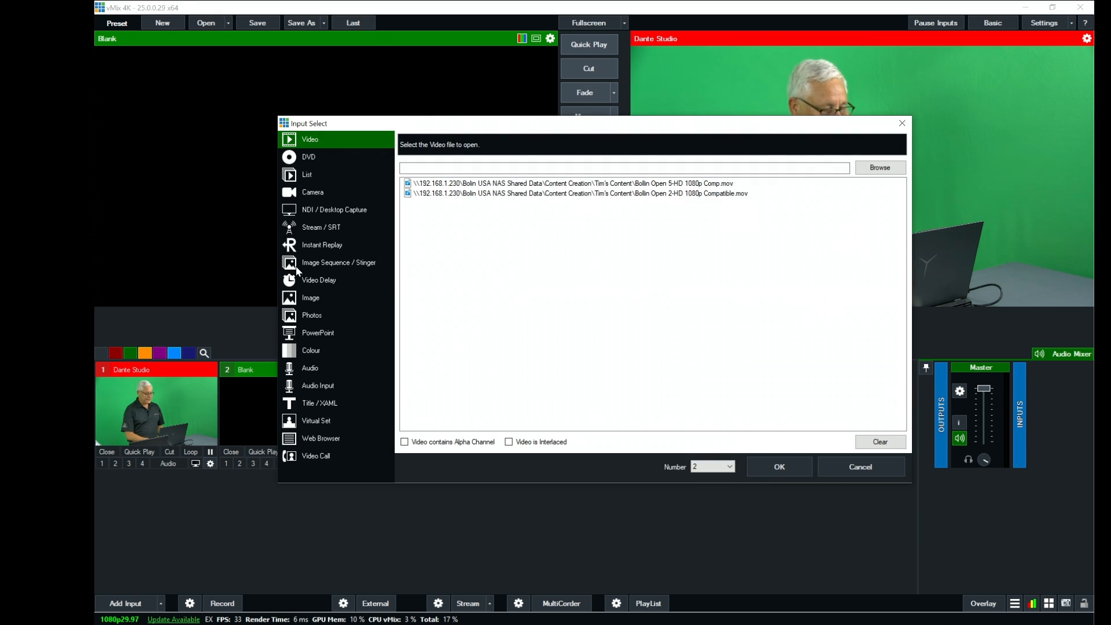
pyautogui.click(334, 387)
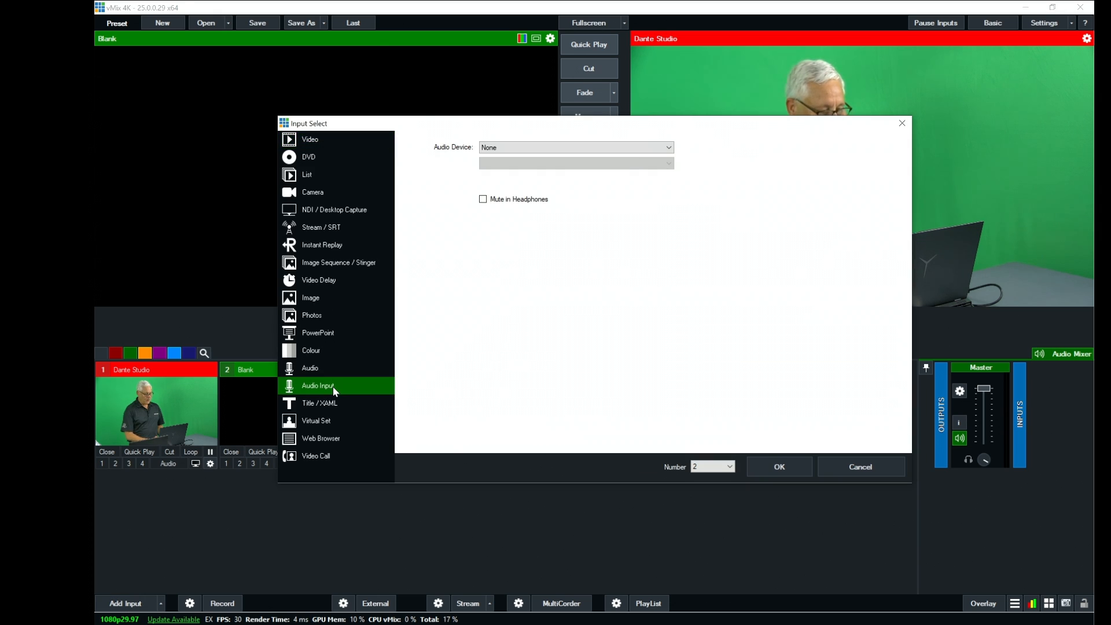
pyautogui.click(669, 148)
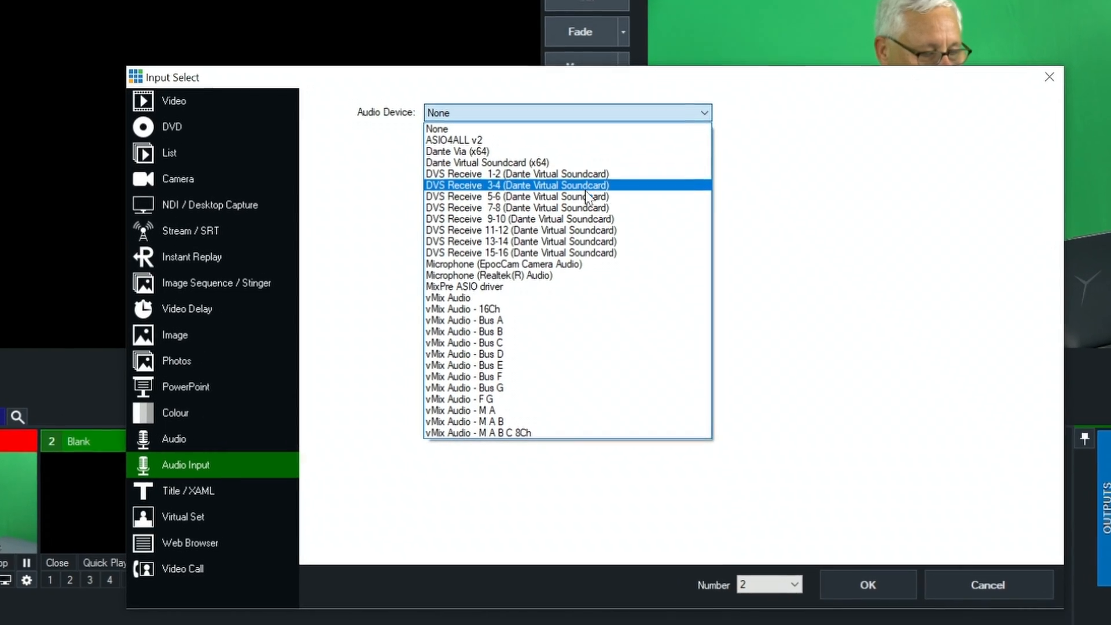
pyautogui.click(597, 157)
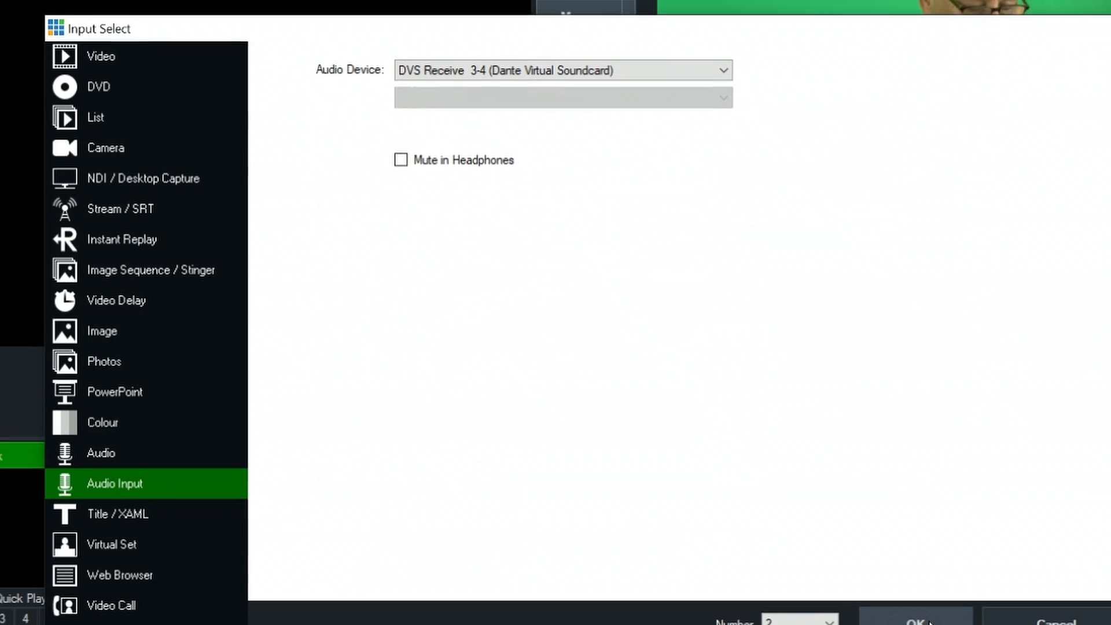
pyautogui.click(940, 624)
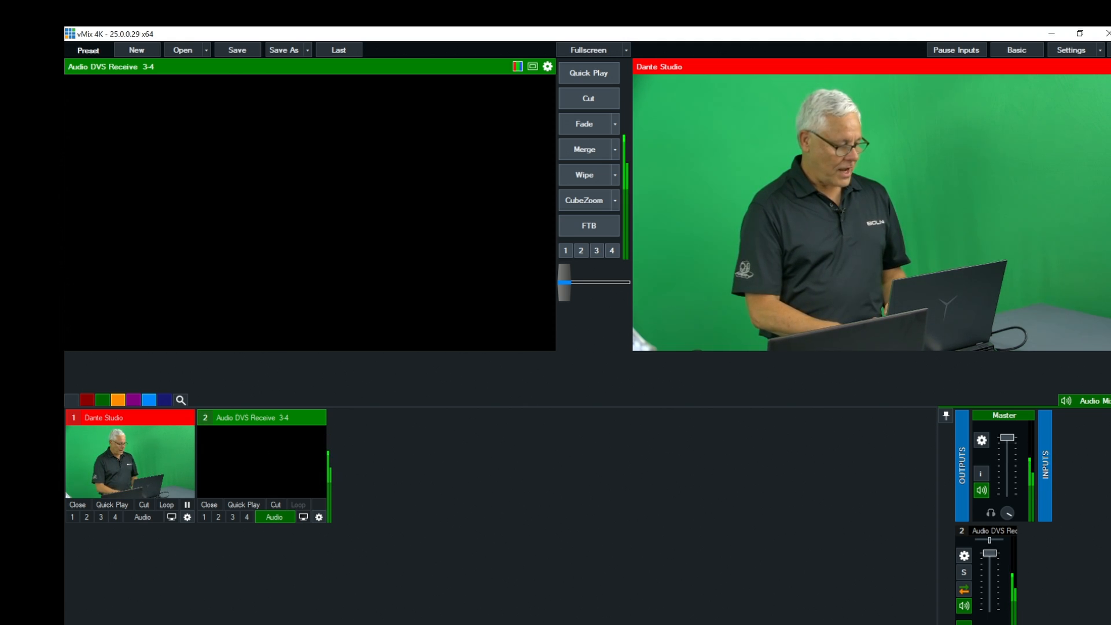
# - Add the Integrated Camera as camera input 3 at 1280x720 and select it for preview
pyautogui.click(93, 624)
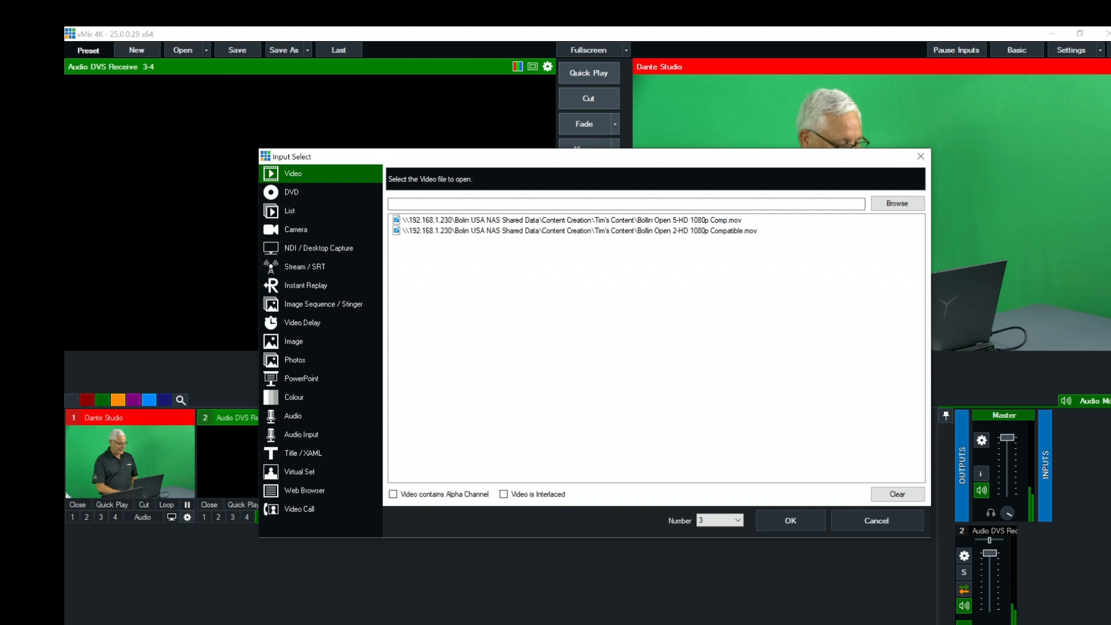
pyautogui.click(325, 232)
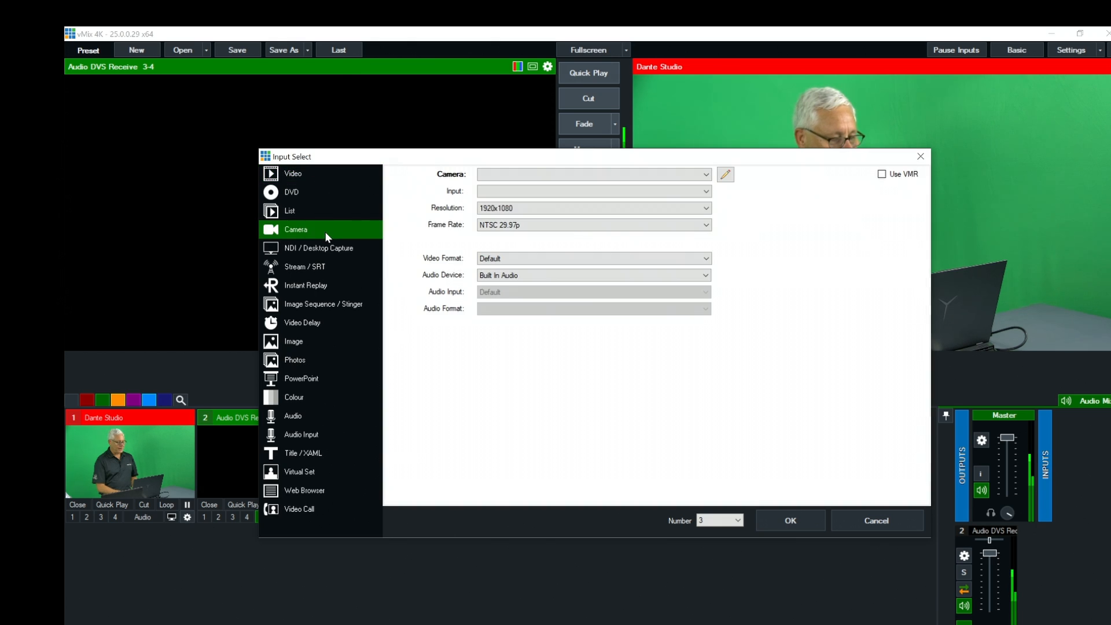
pyautogui.click(685, 173)
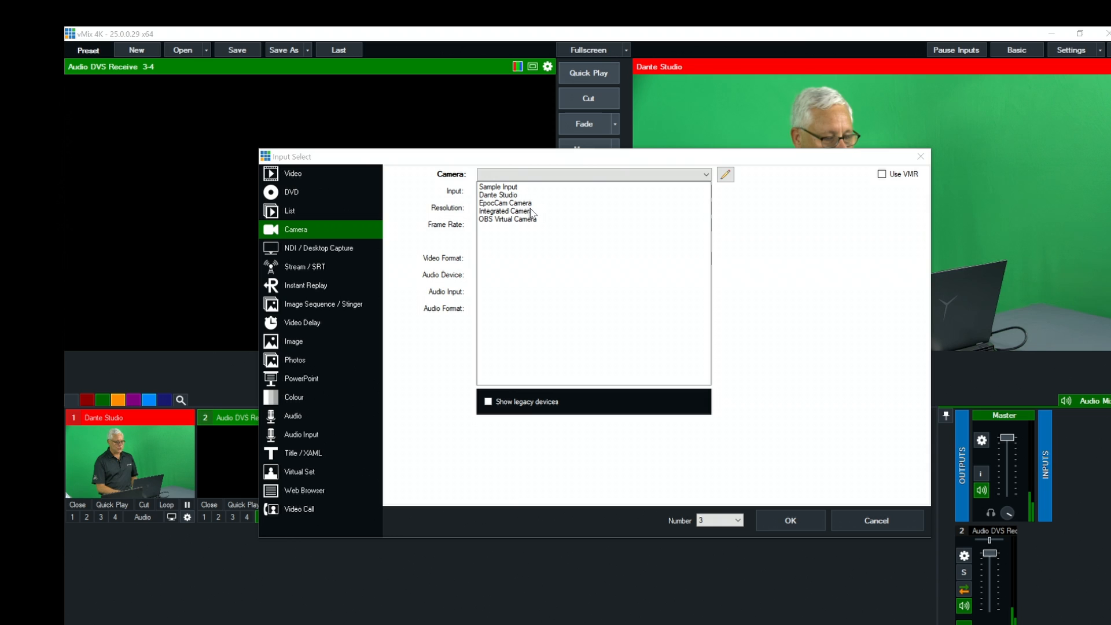
pyautogui.click(509, 211)
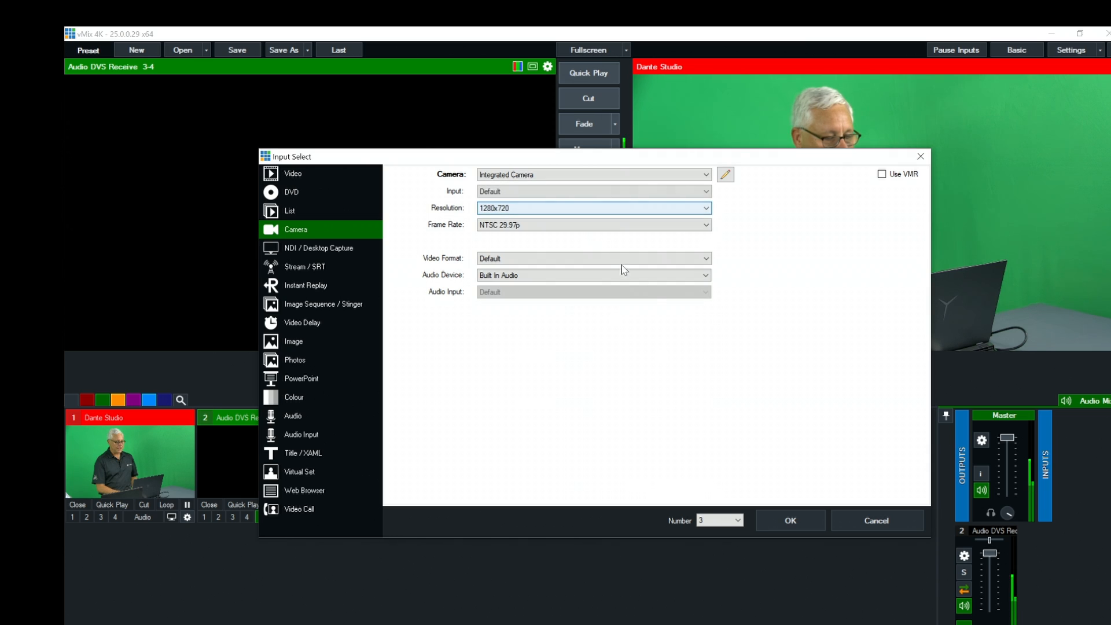
pyautogui.click(808, 520)
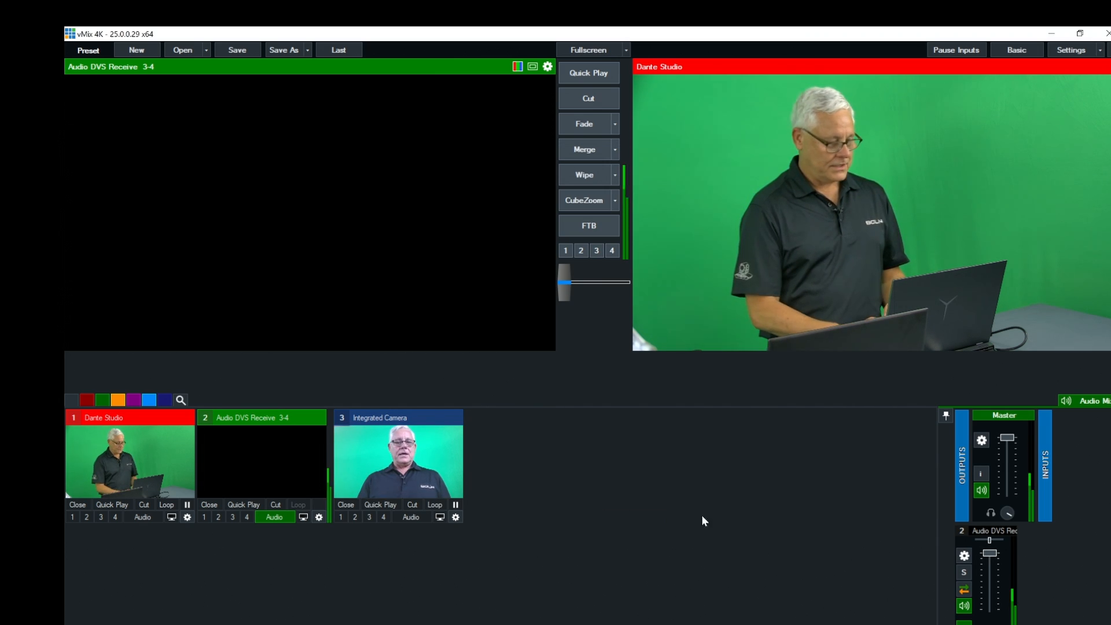
pyautogui.click(399, 457)
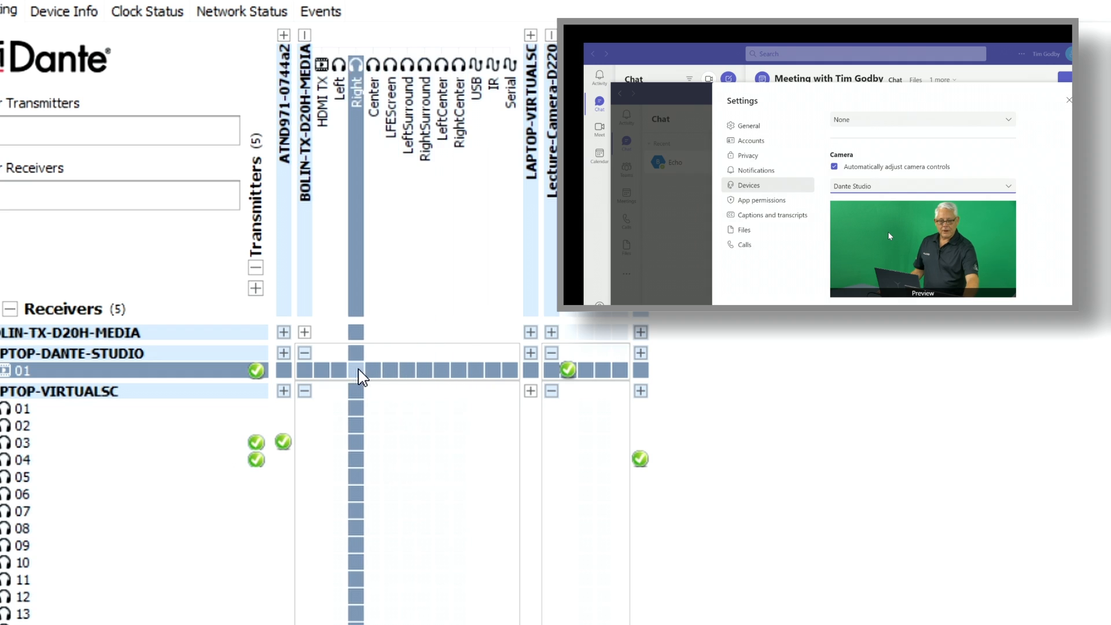
# - In Dante Controller, route the HDMI TX channel of BOLIN-TX-D20H-MEDIA to channel 01 of the Dante Studio receiver
pyautogui.click(323, 371)
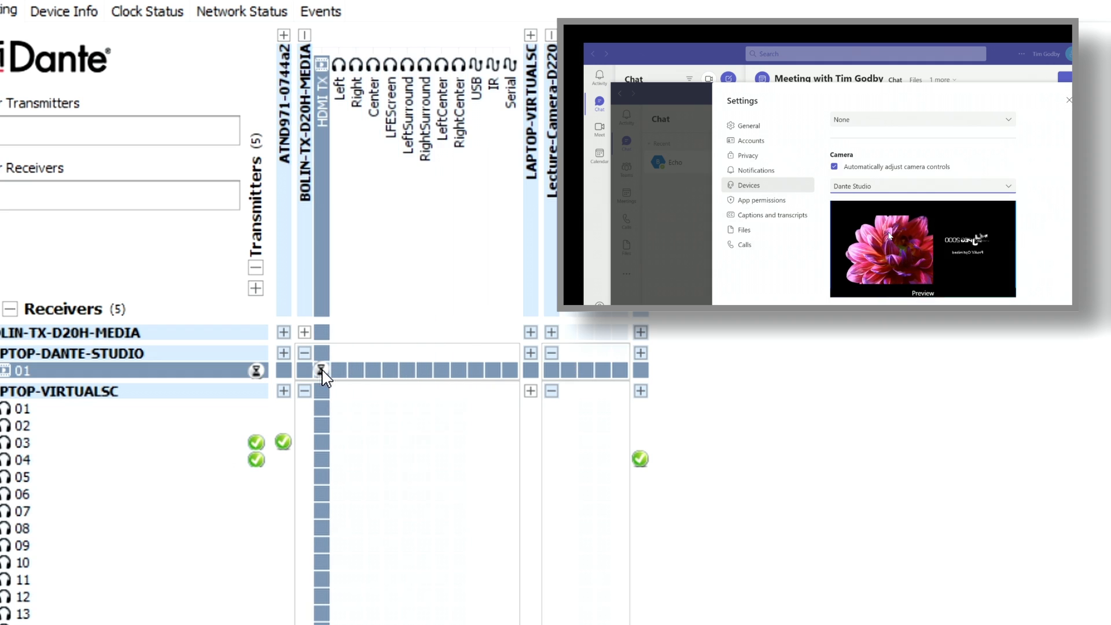